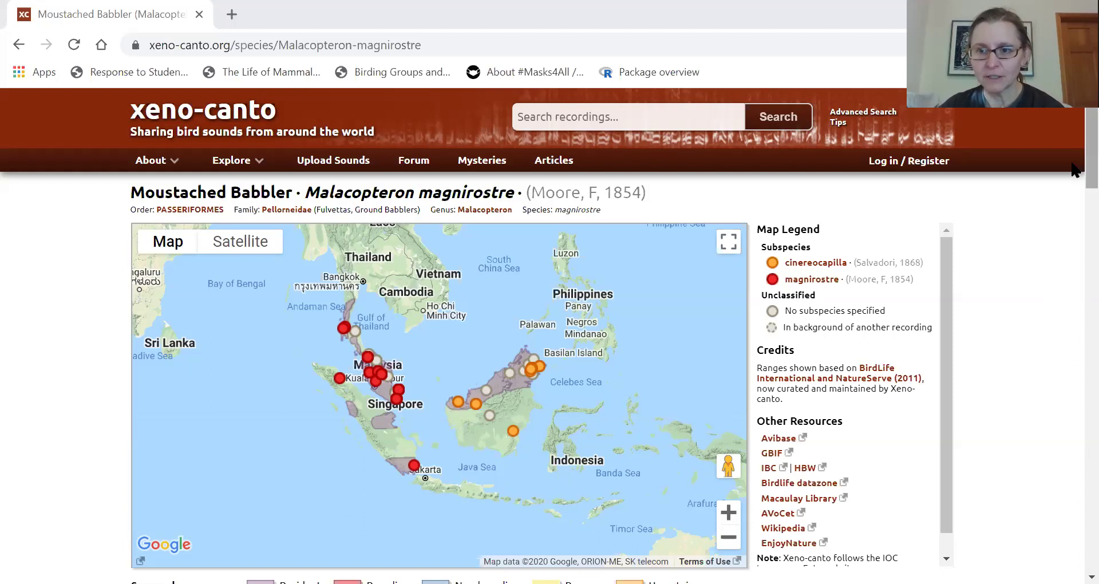
# - Play the first Moustached Babbler recording in the Xeno-canto results list, then return to the map
pyautogui.scroll(-6, 1072, 169)
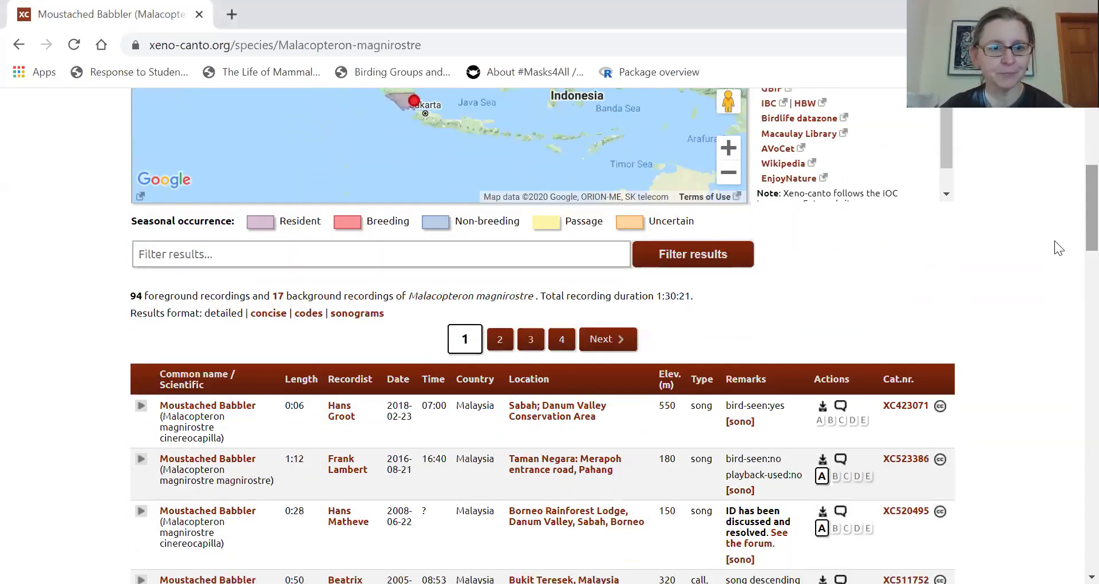
pyautogui.click(139, 408)
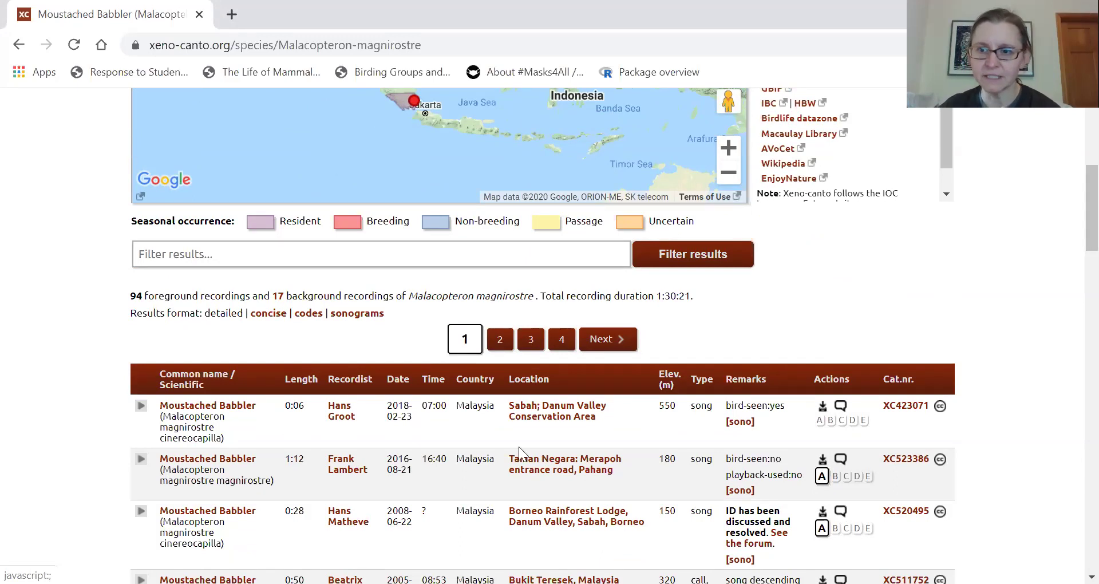
pyautogui.scroll(4, 1071, 245)
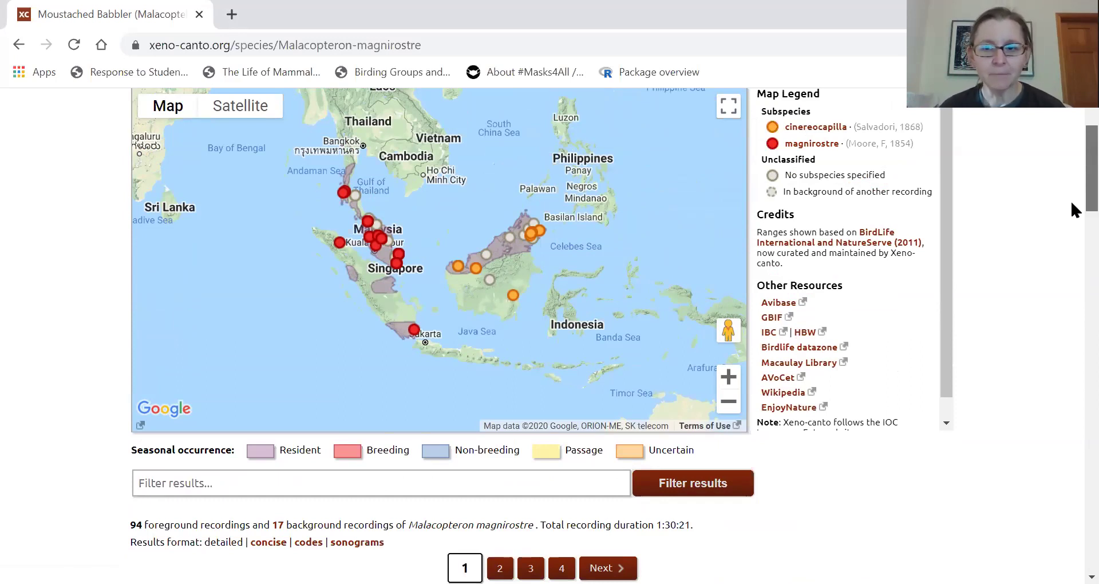
pyautogui.moveTo(1070, 149); pyautogui.dragTo(1070, 411)
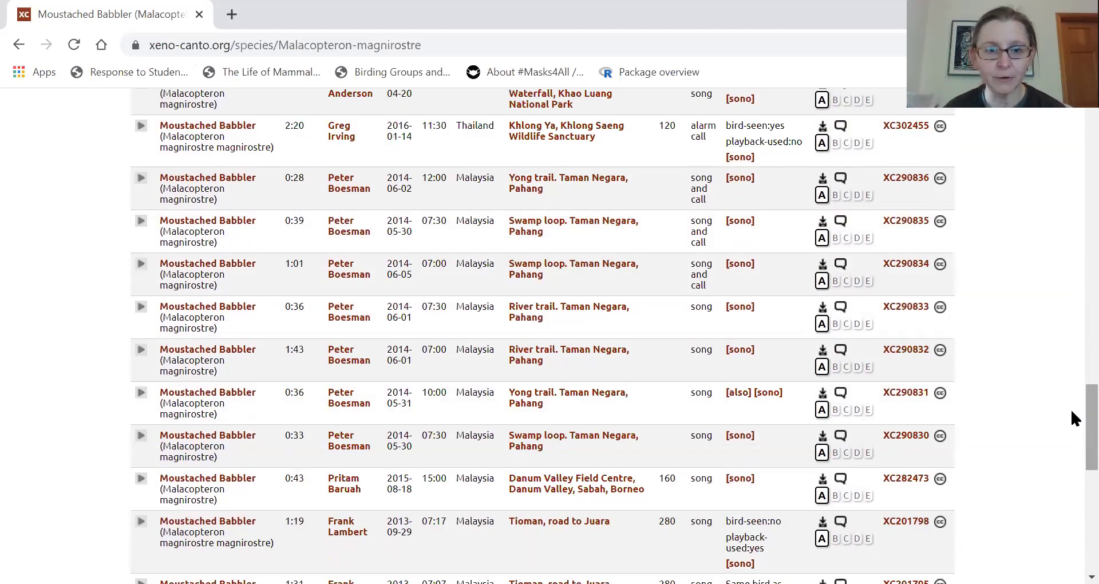
pyautogui.moveTo(1070, 408); pyautogui.dragTo(1070, 134)
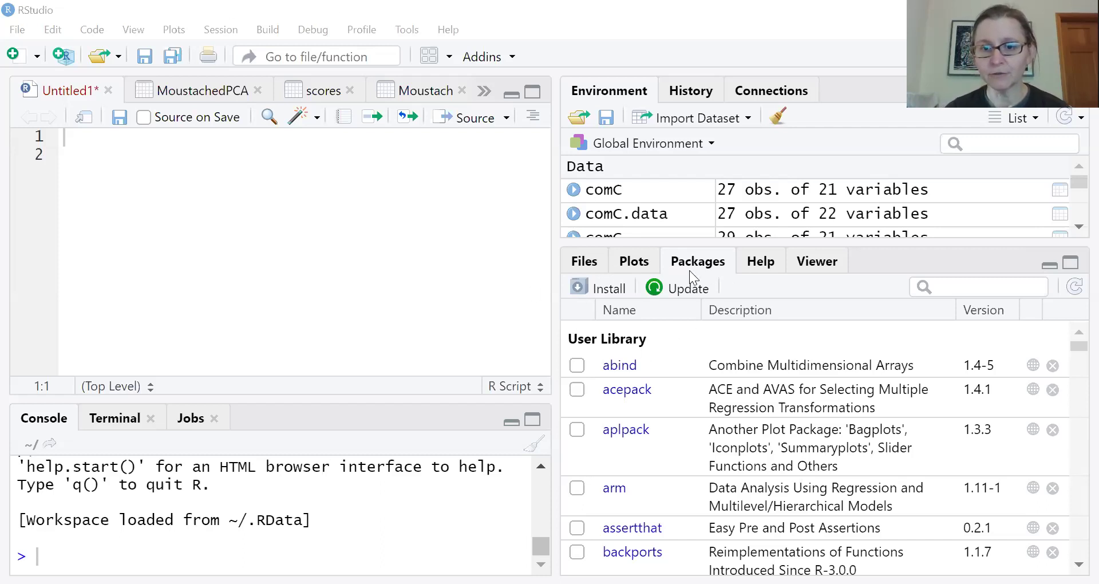
# - Install Rcmdr from CRAN with its dependencies and load it to launch R Commander
pyautogui.click(600, 295)
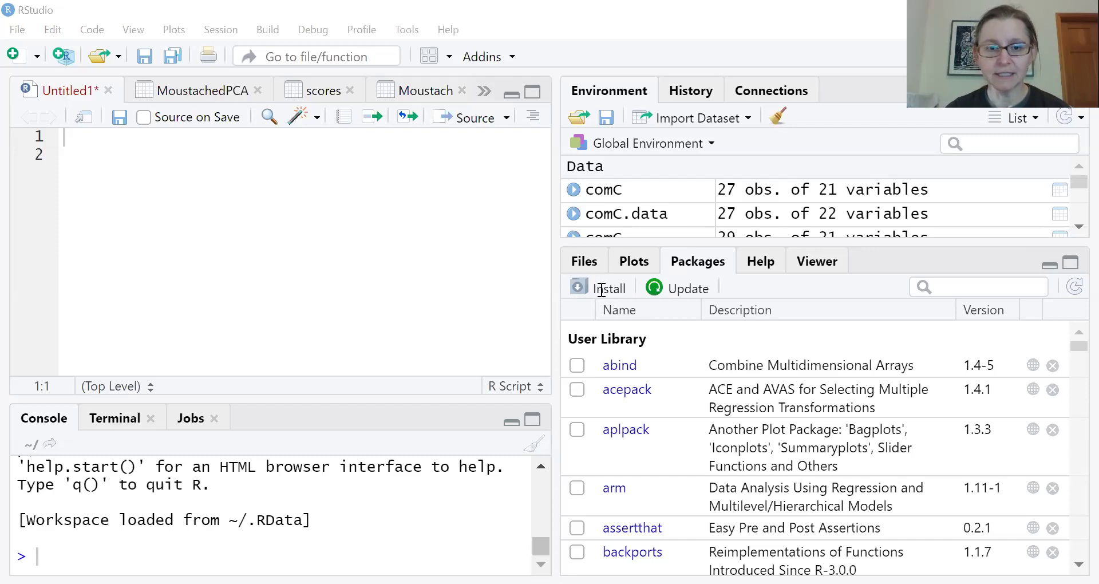
pyautogui.write('r')
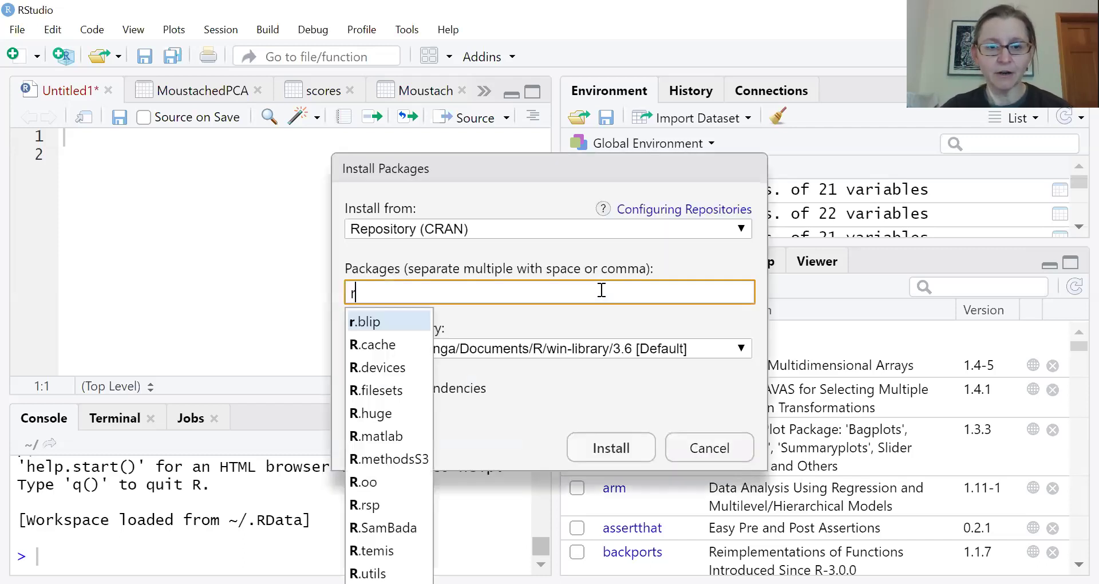
pyautogui.write('cmdr')
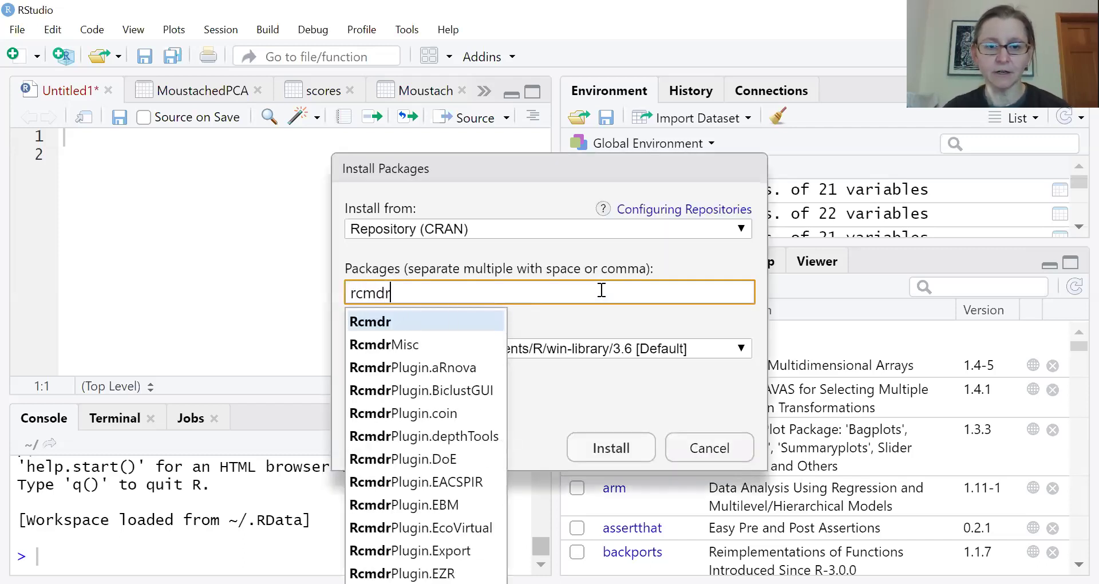
pyautogui.click(469, 320)
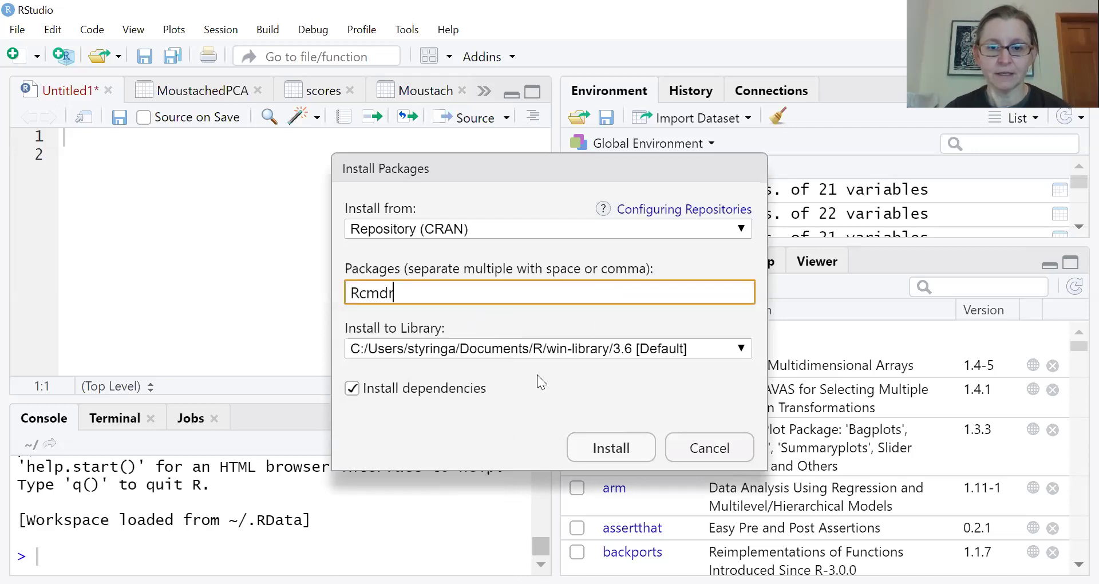
pyautogui.click(595, 448)
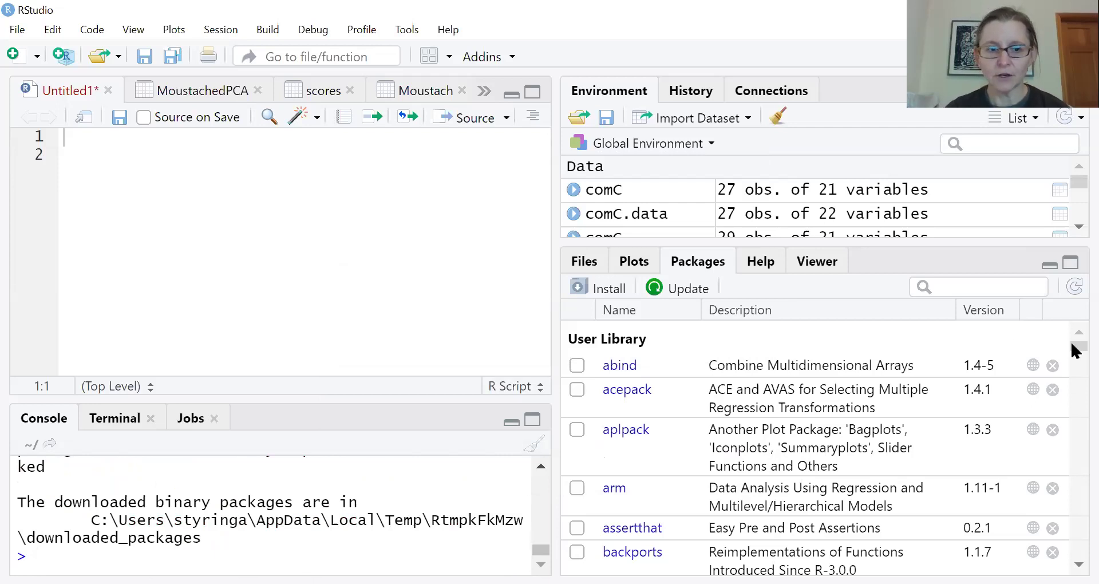
pyautogui.moveTo(1076, 350); pyautogui.dragTo(1072, 476)
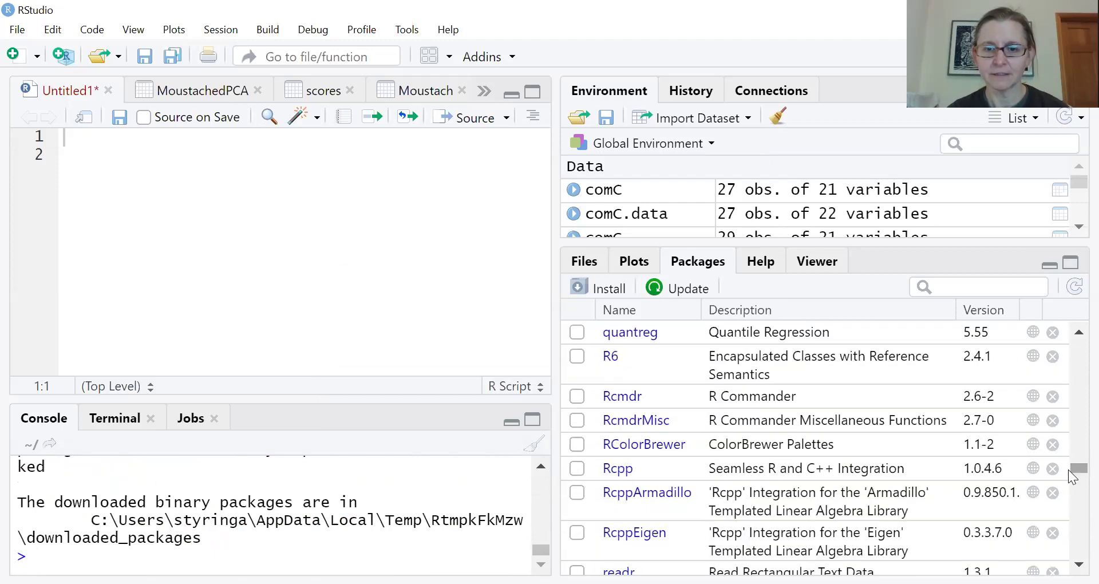
pyautogui.click(577, 396)
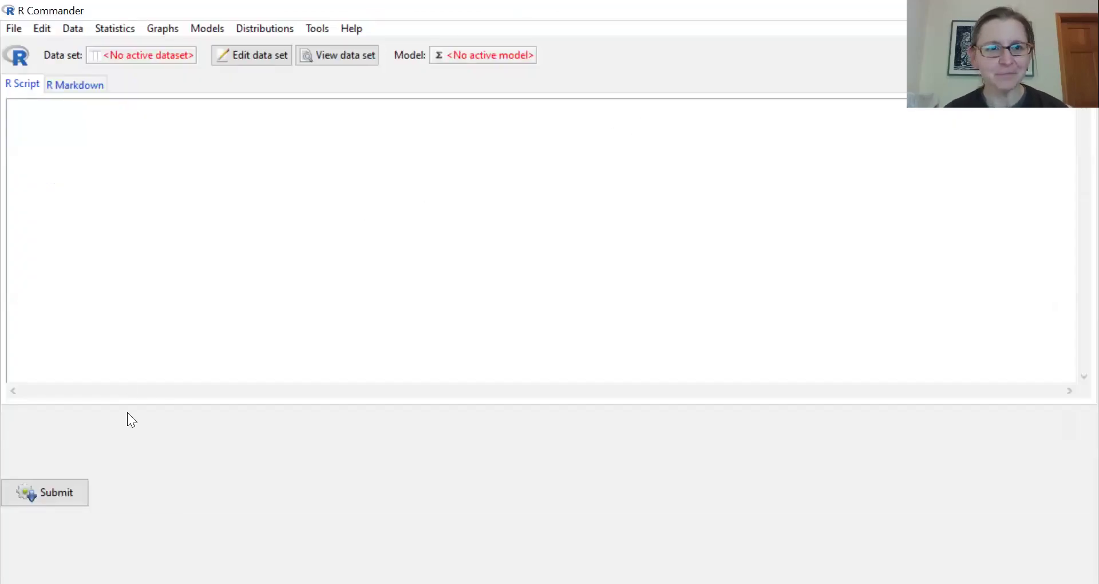
# - Show the Data > Import data submenu listing the file-format import options
pyautogui.click(68, 32)
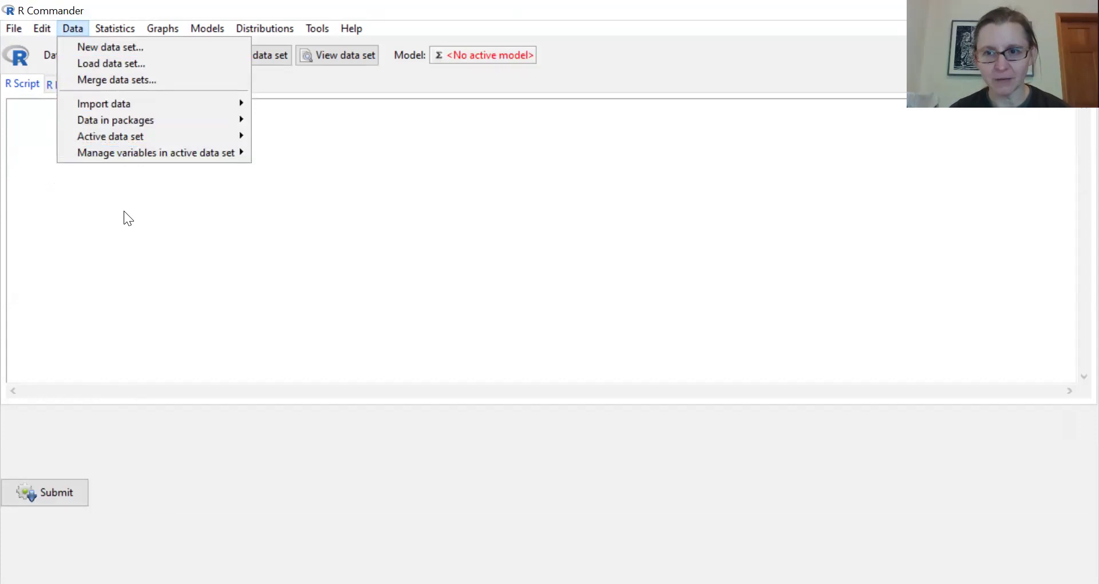
pyautogui.moveTo(117, 26)
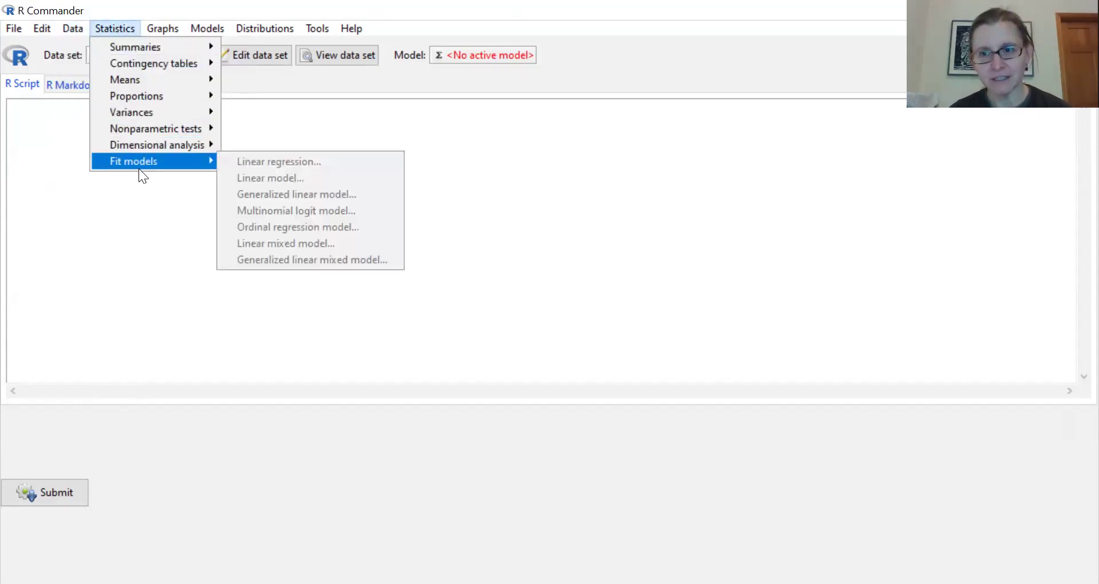
pyautogui.moveTo(142, 80)
pyautogui.moveTo(84, 24)
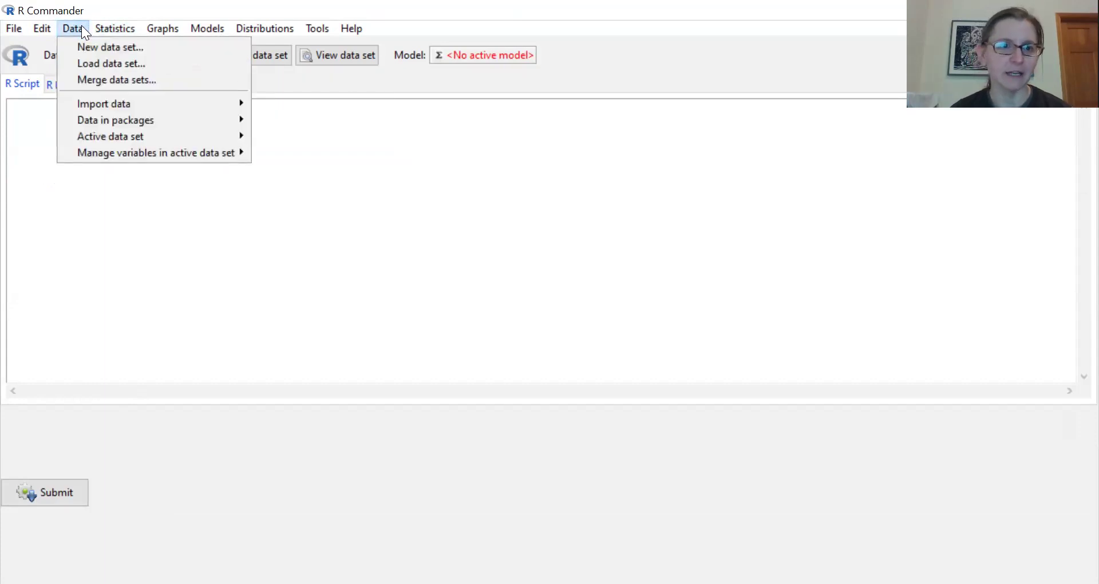
pyautogui.moveTo(99, 106)
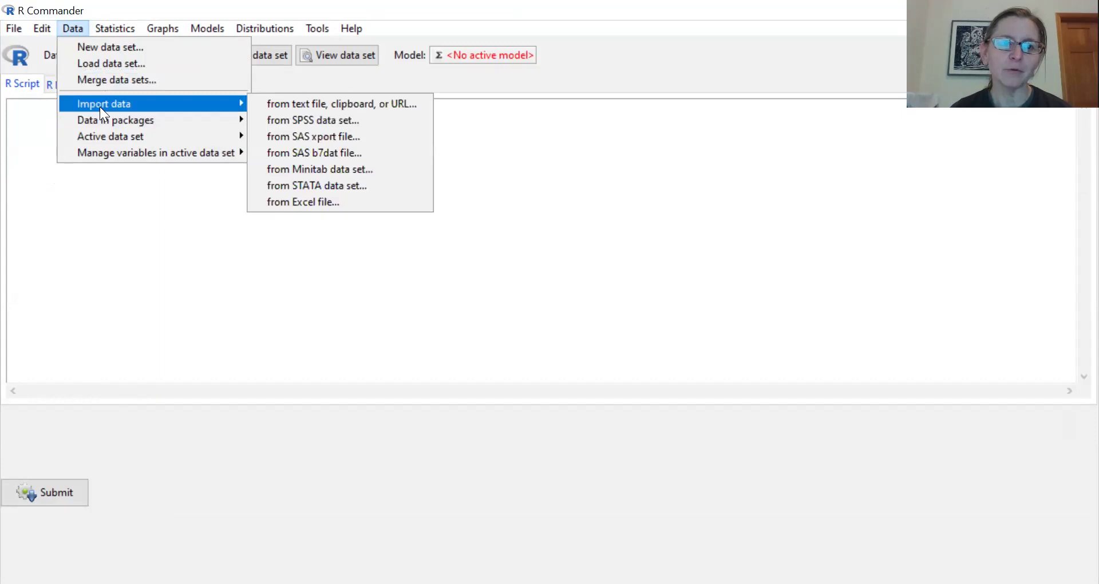
# - Import MoustachedPCA.xlsx from Excel with default settings as the data set Dataset
pyautogui.click(335, 201)
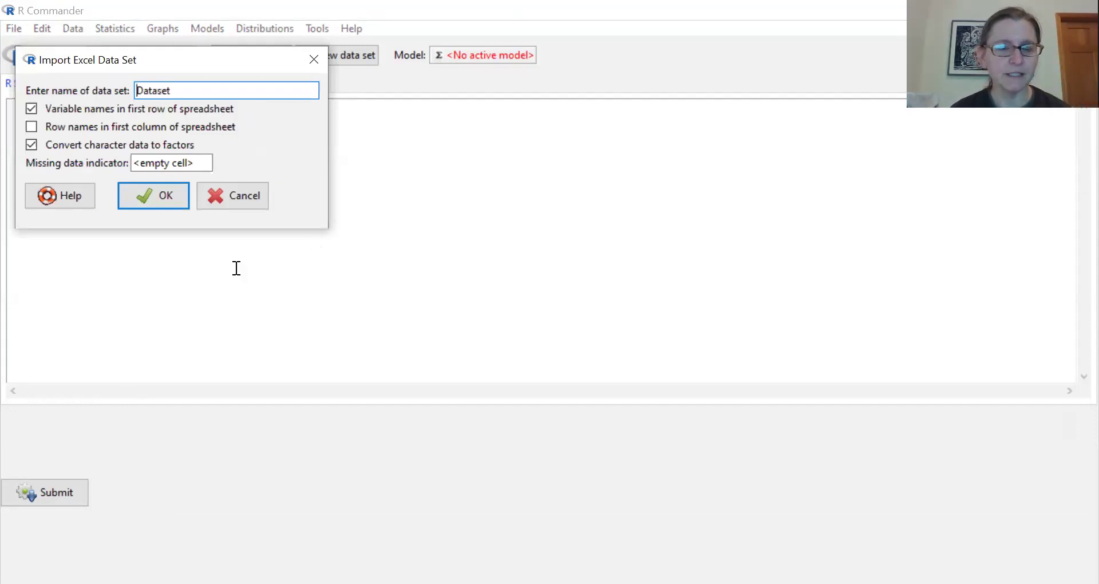
pyautogui.click(159, 192)
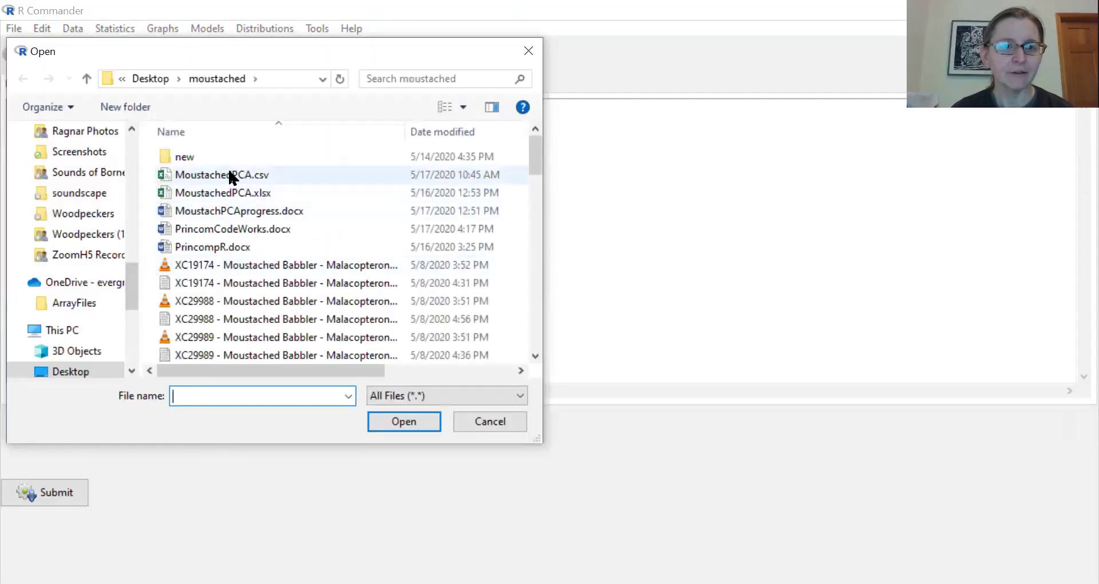
pyautogui.click(230, 191)
pyautogui.click(399, 425)
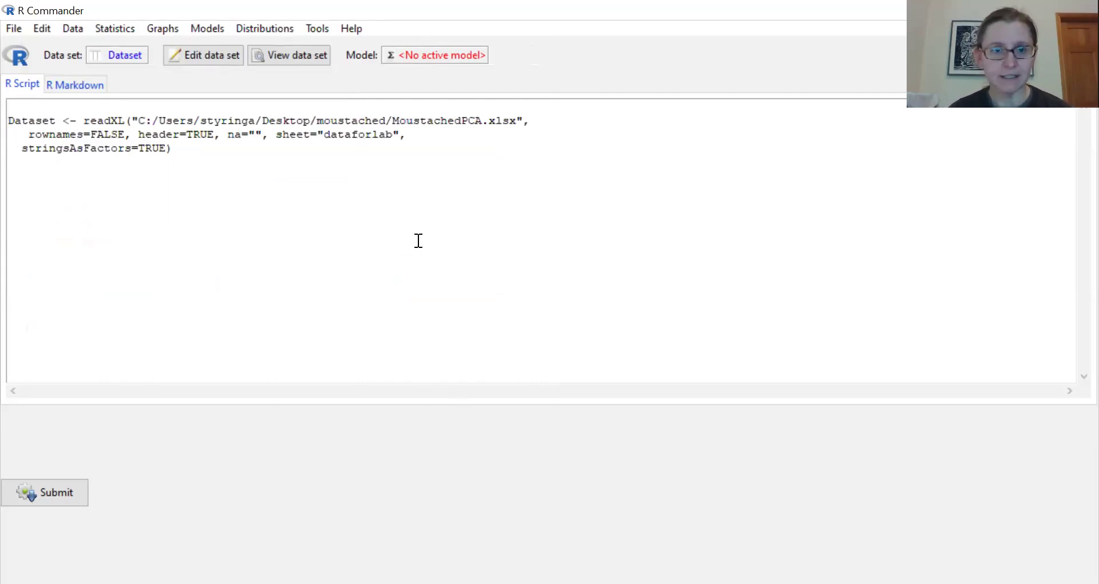
# - Browse the imported Dataset in the data editor, then close it discarding any edits
pyautogui.click(284, 53)
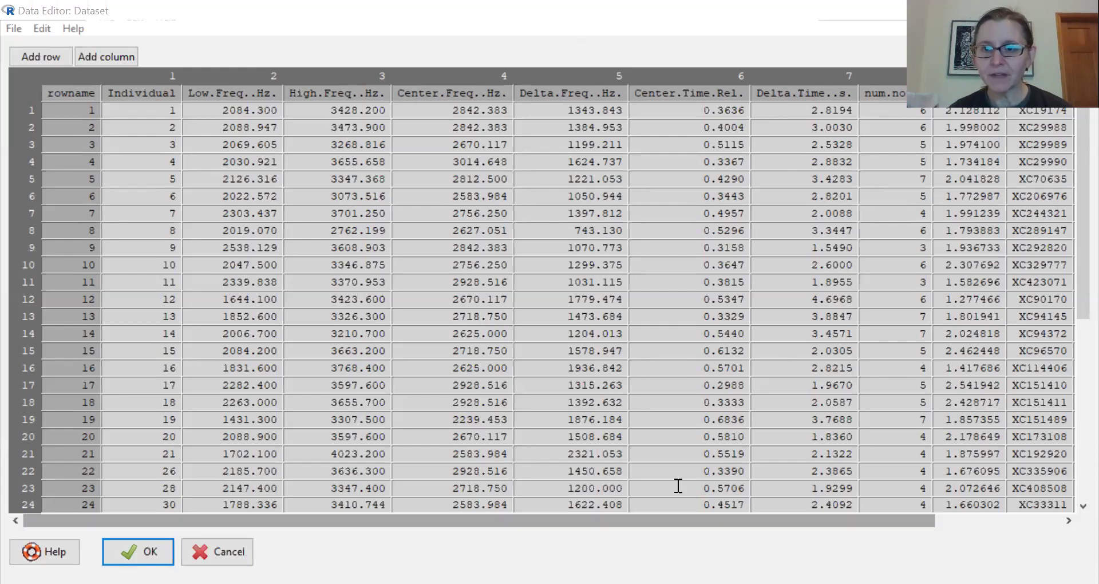
pyautogui.hscroll(1, 678, 486)
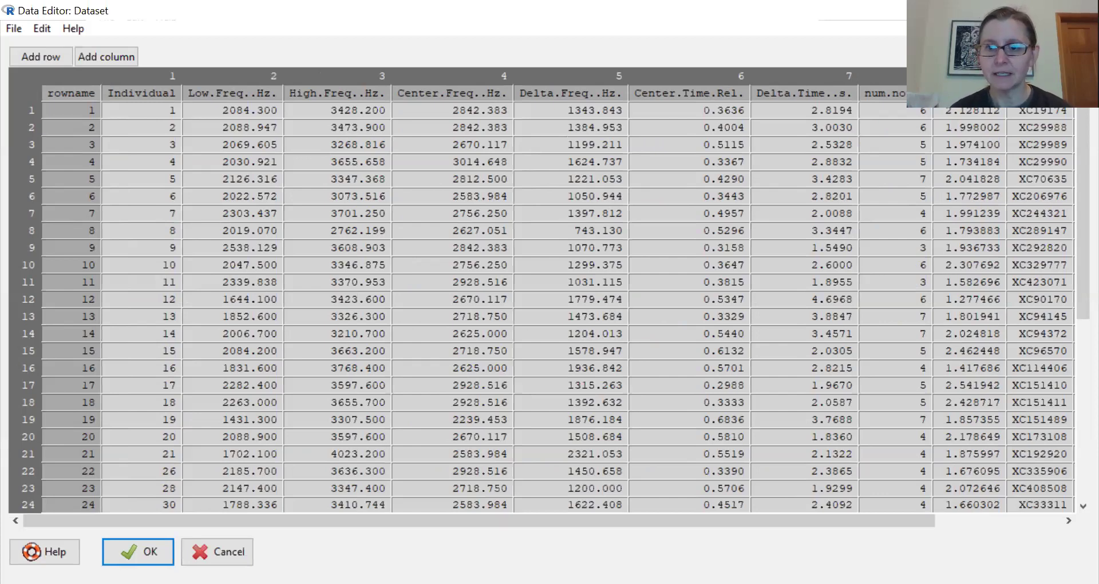
pyautogui.press('Escape')
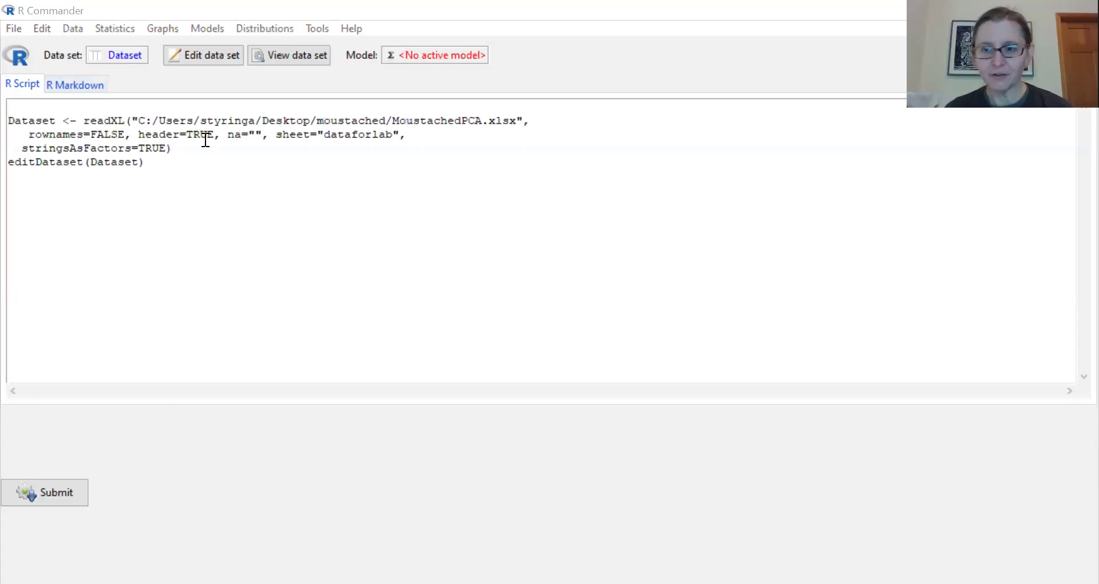
# - Open the Principal-components analysis dialog under Statistics > Dimensional analysis
pyautogui.click(104, 32)
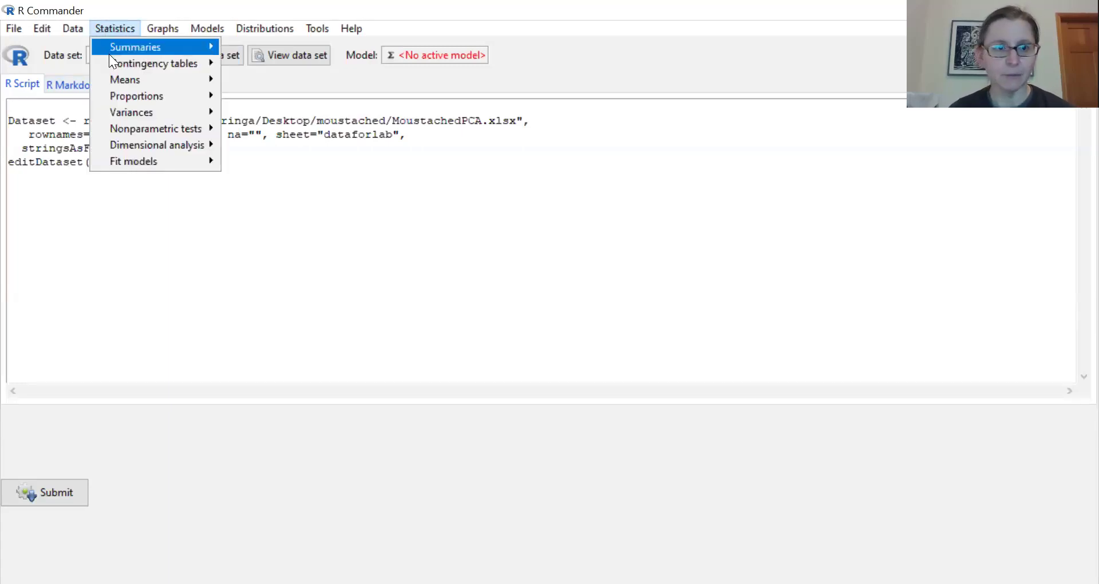
pyautogui.moveTo(135, 133)
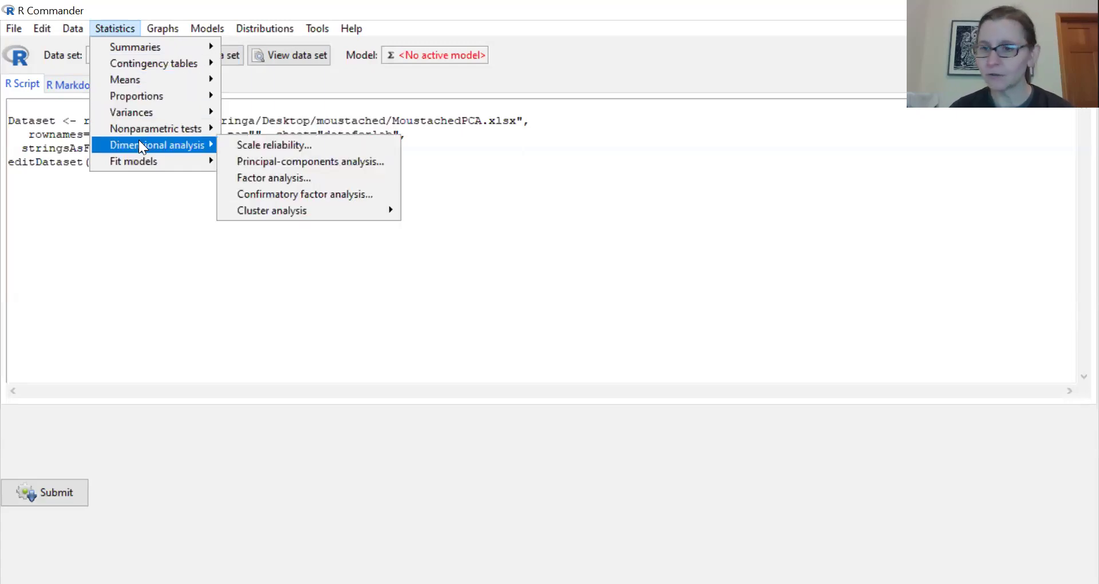
pyautogui.click(259, 164)
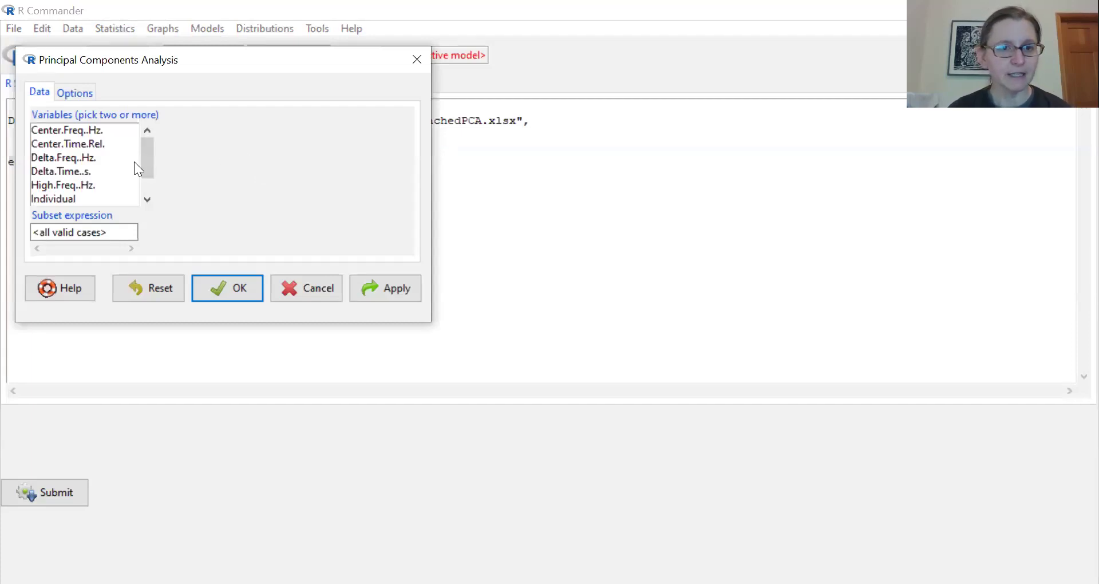
pyautogui.scroll(-1, 145, 149)
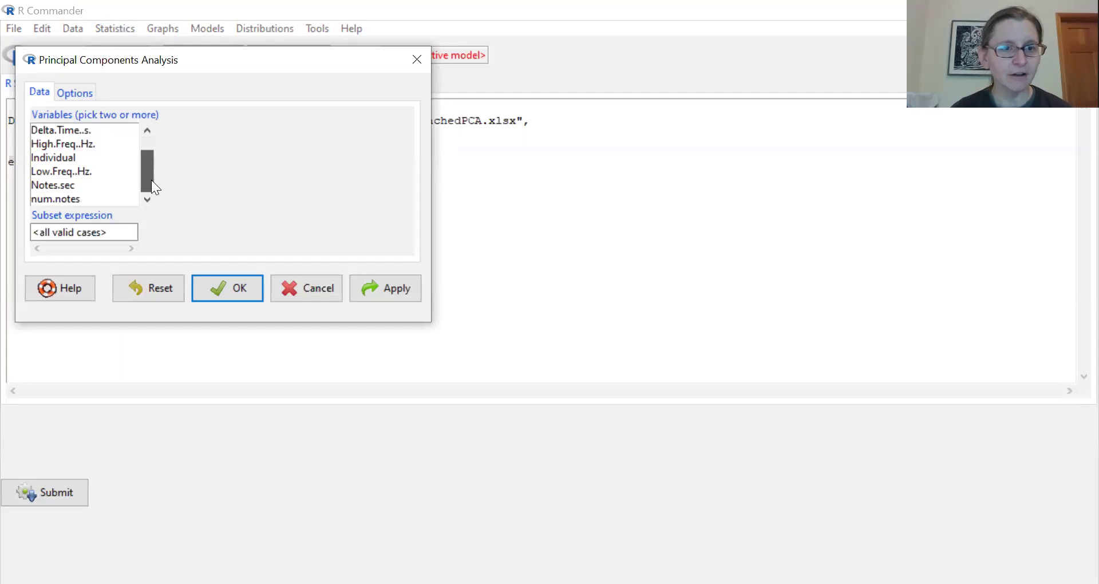
pyautogui.scroll(1, 152, 152)
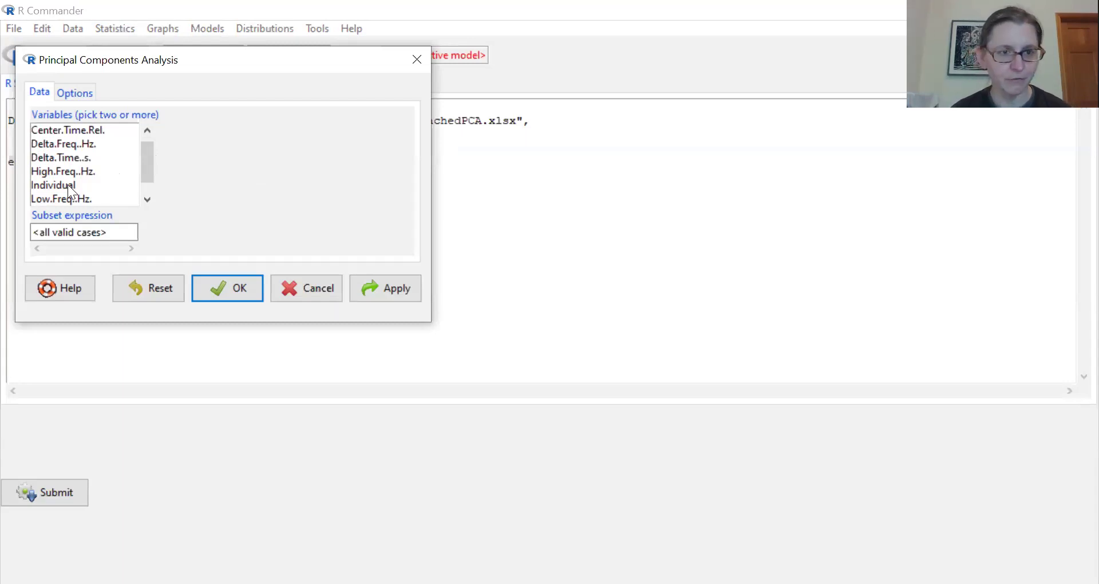
# - Select High.Freq..Hz. through Center.Freq..Hz., Low.Freq..Hz., Notes.sec and num.notes, excluding Individual
pyautogui.click(80, 170)
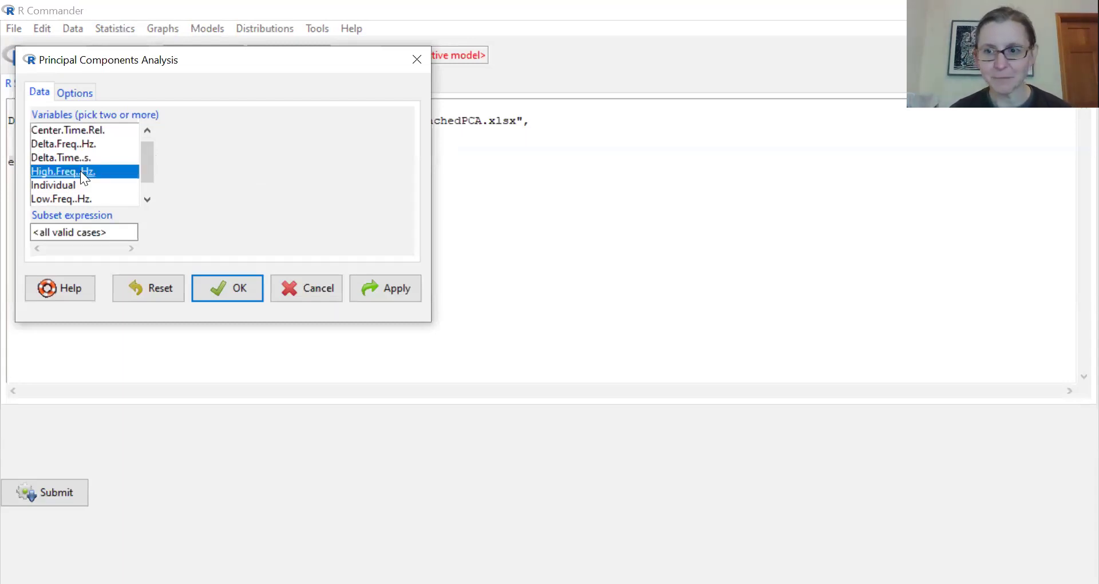
pyautogui.moveTo(148, 171); pyautogui.dragTo(145, 134)
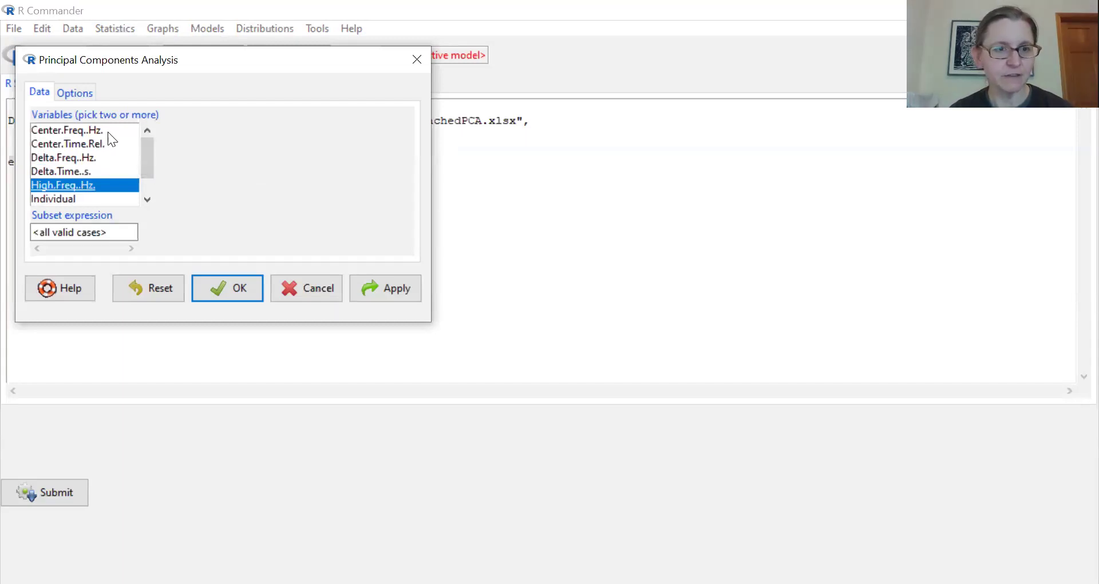
pyautogui.keyDown('shift'); pyautogui.click(77, 133); pyautogui.keyUp('shift')
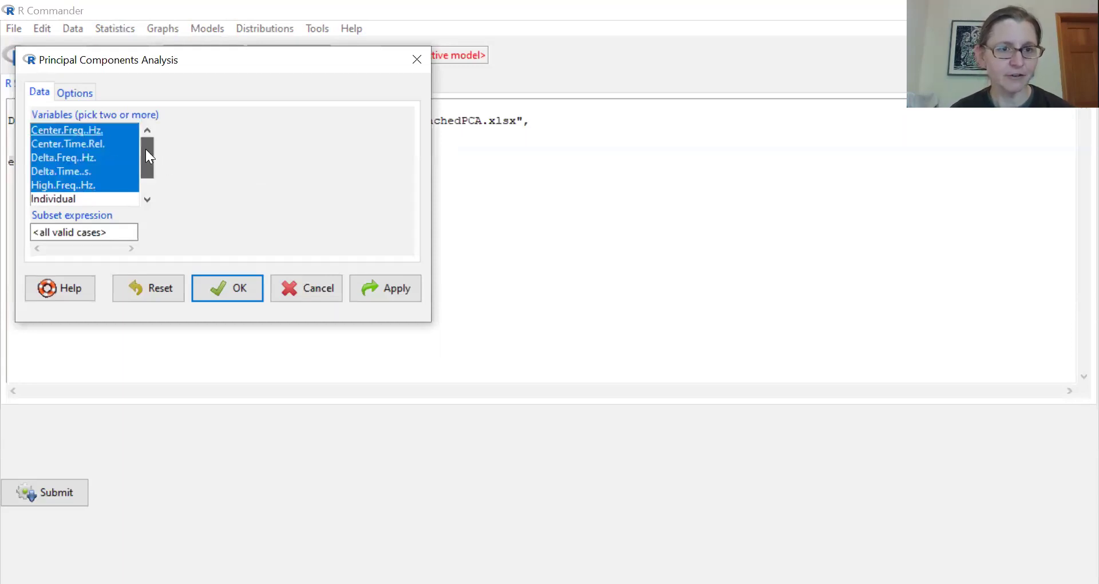
pyautogui.moveTo(145, 149); pyautogui.dragTo(144, 172)
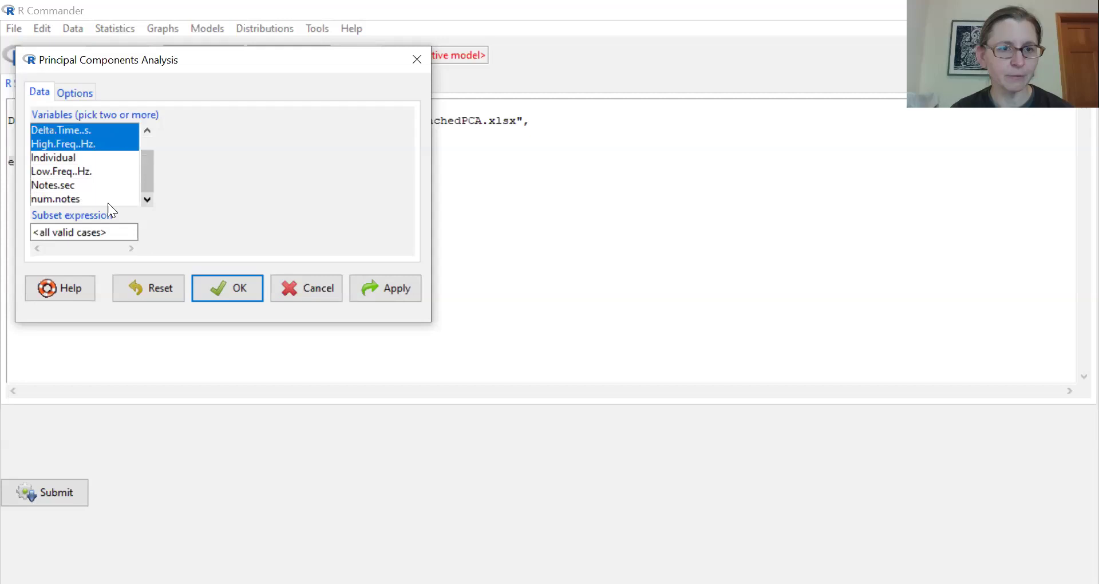
pyautogui.keyDown('ctrl'); pyautogui.click(78, 175); pyautogui.keyUp('ctrl')
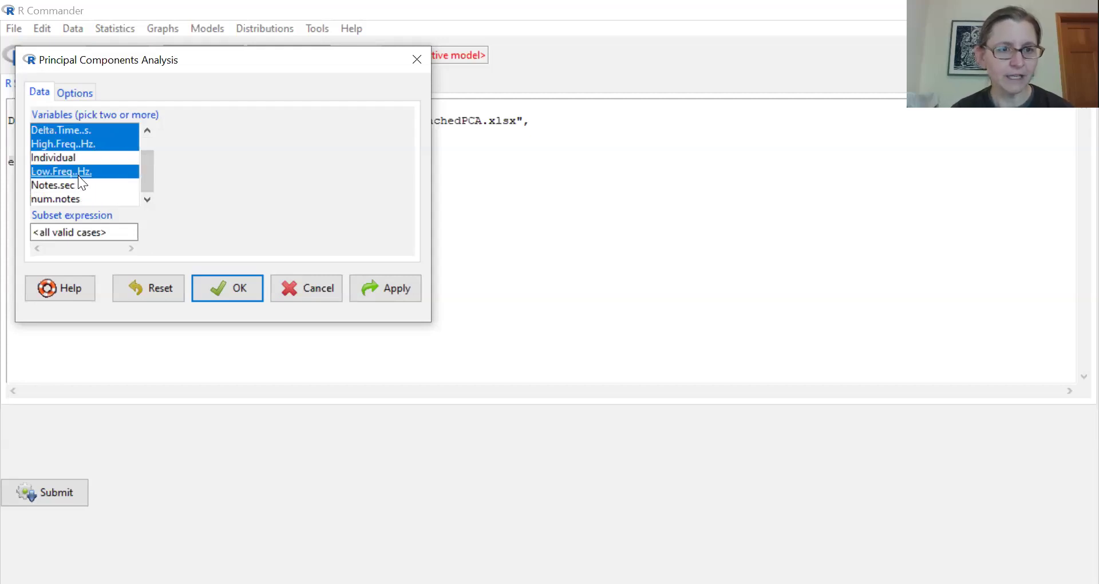
pyautogui.keyDown('ctrl'); pyautogui.click(61, 186); pyautogui.keyUp('ctrl')
pyautogui.keyDown('ctrl'); pyautogui.click(68, 199); pyautogui.keyUp('ctrl')
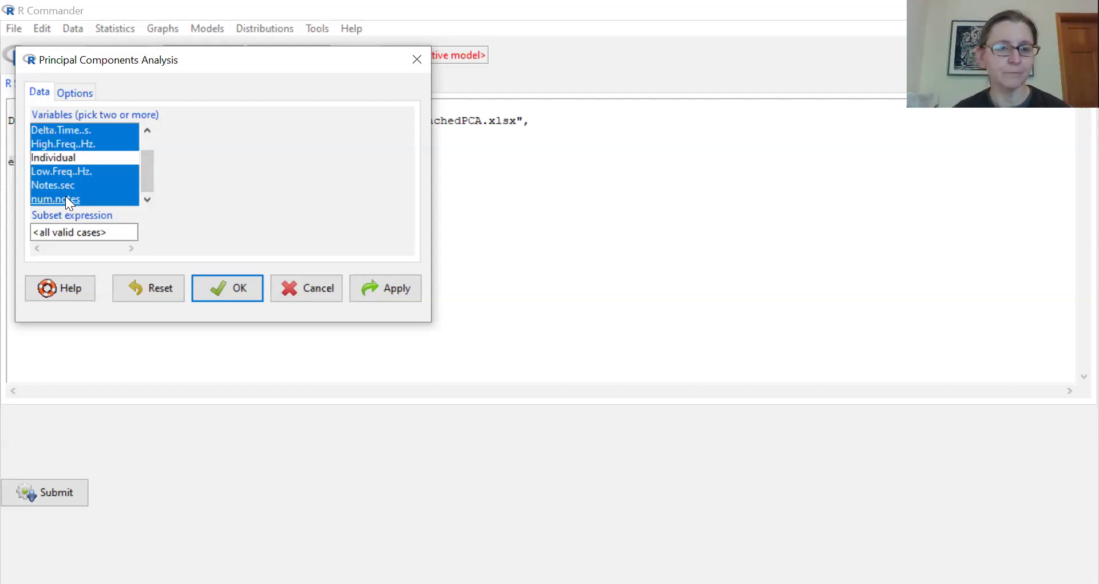
# - Enable the scree plot and adding component scores to the data set, keeping 3 components
pyautogui.click(76, 93)
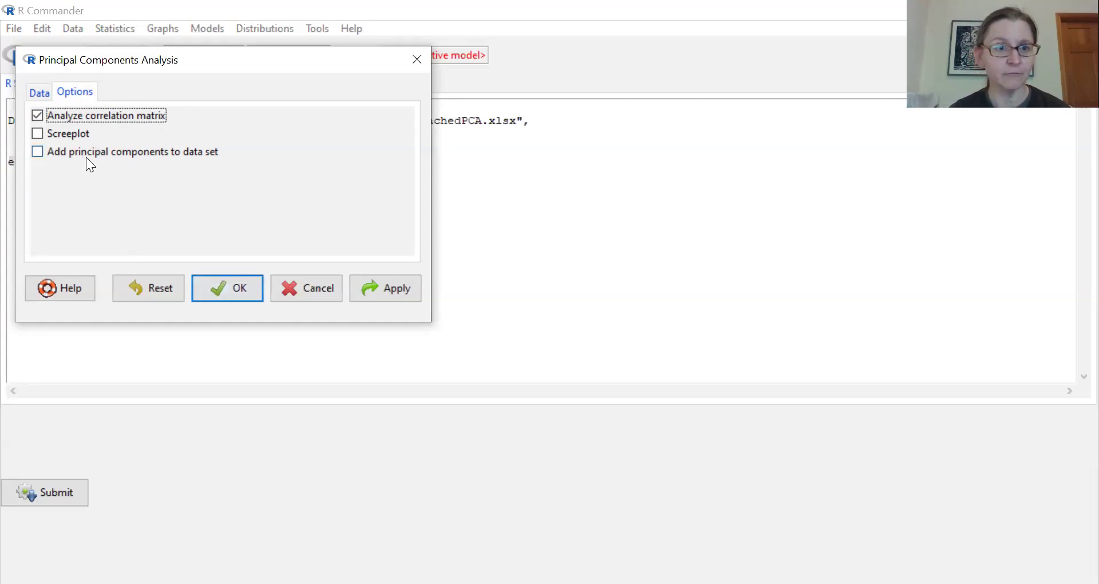
pyautogui.click(34, 134)
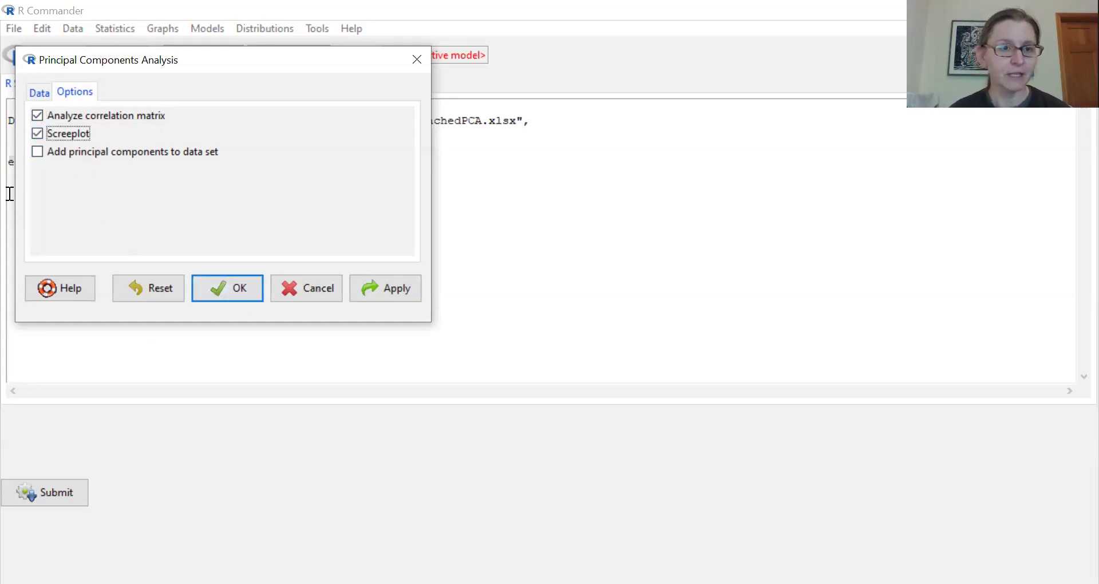
pyautogui.click(33, 153)
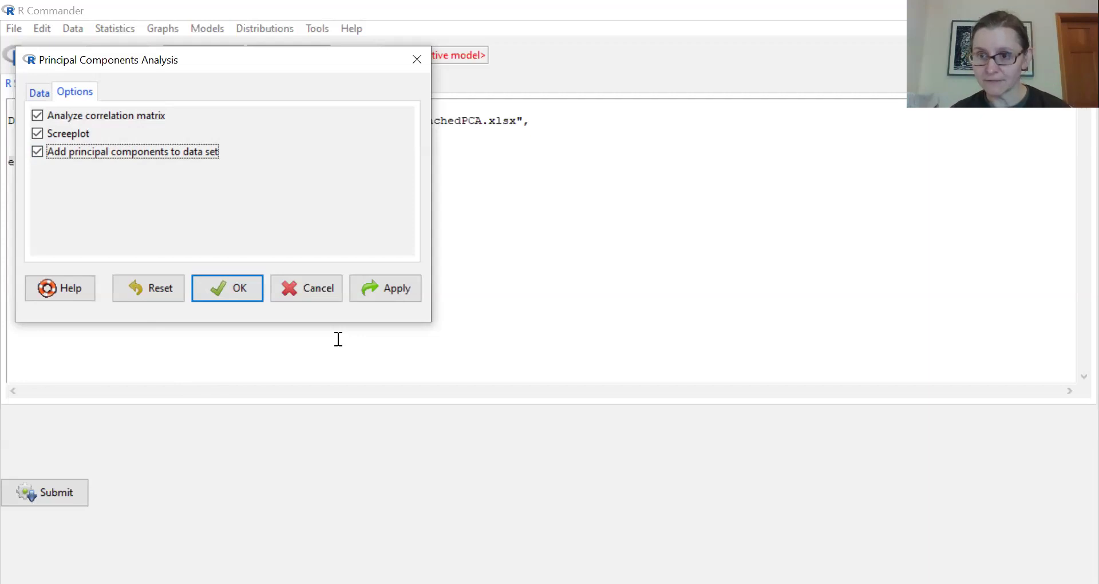
pyautogui.click(243, 295)
pyautogui.moveTo(36, 102); pyautogui.dragTo(51, 104)
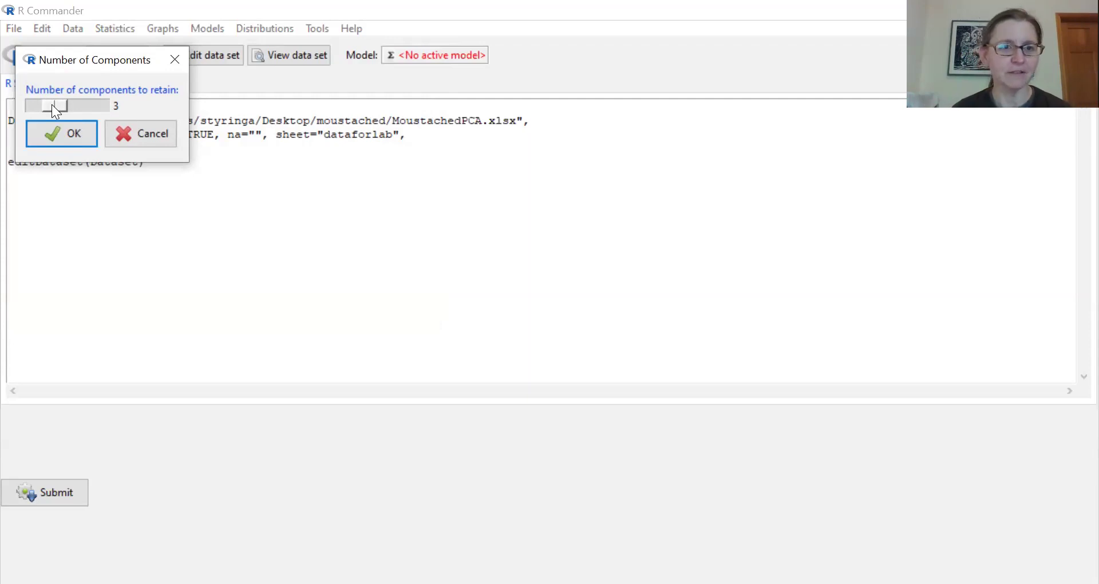
# - Confirm 3 components to run the PCA and draw the scree plot
pyautogui.click(74, 140)
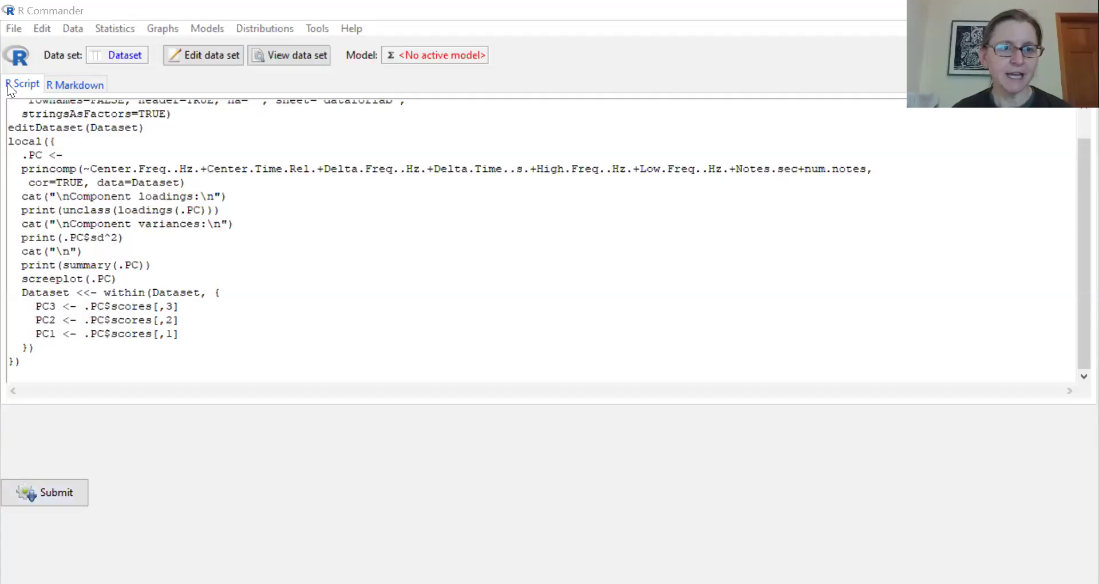
# - Generate the HTML report from the R Markdown document with the PCA code
pyautogui.click(75, 85)
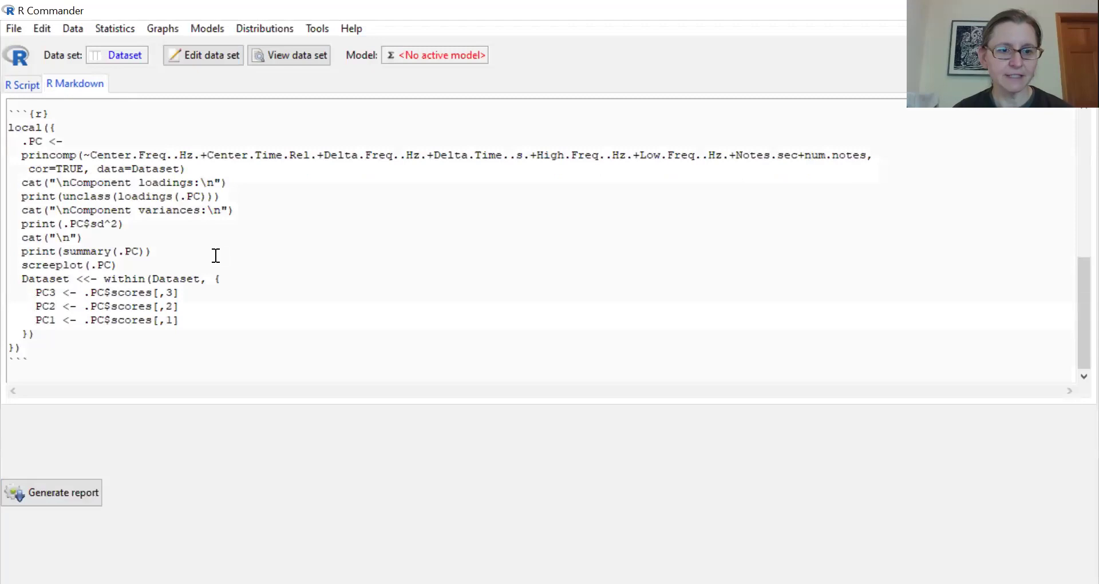
pyautogui.click(46, 487)
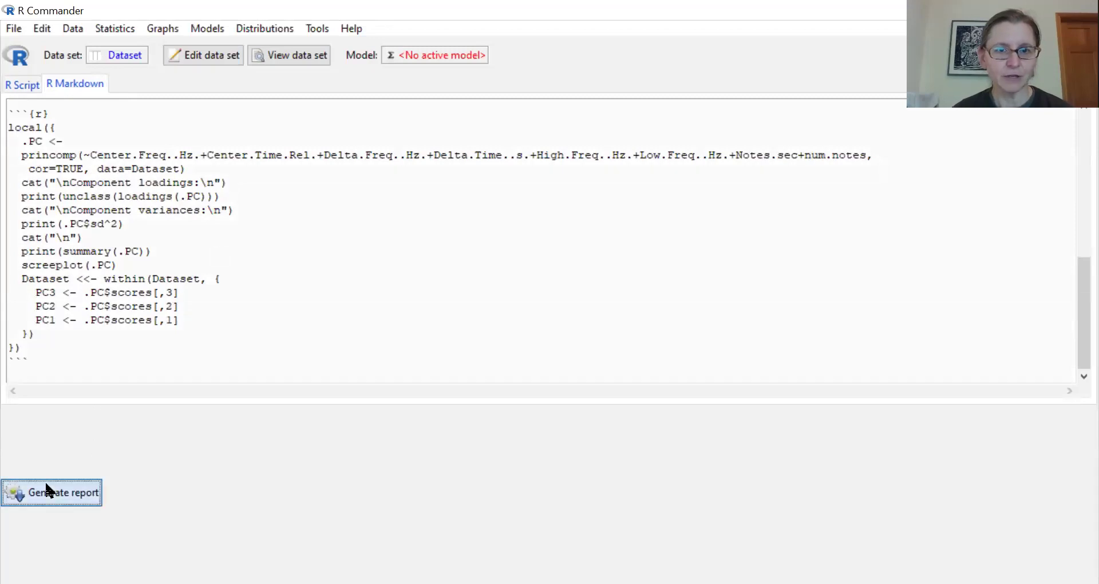